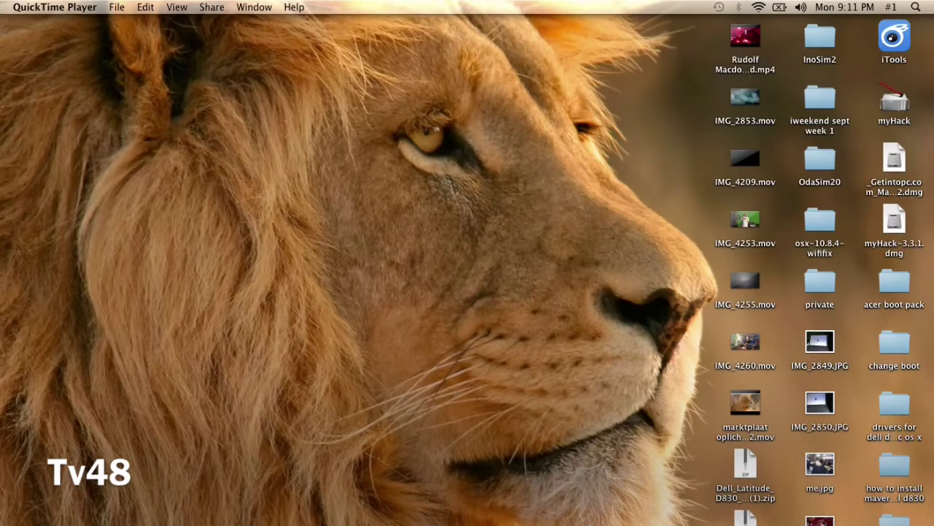
Step: Restore Firefox on the OSXLatitude bootpack chart and open the System vendor dropdown
left_click(773, 520)
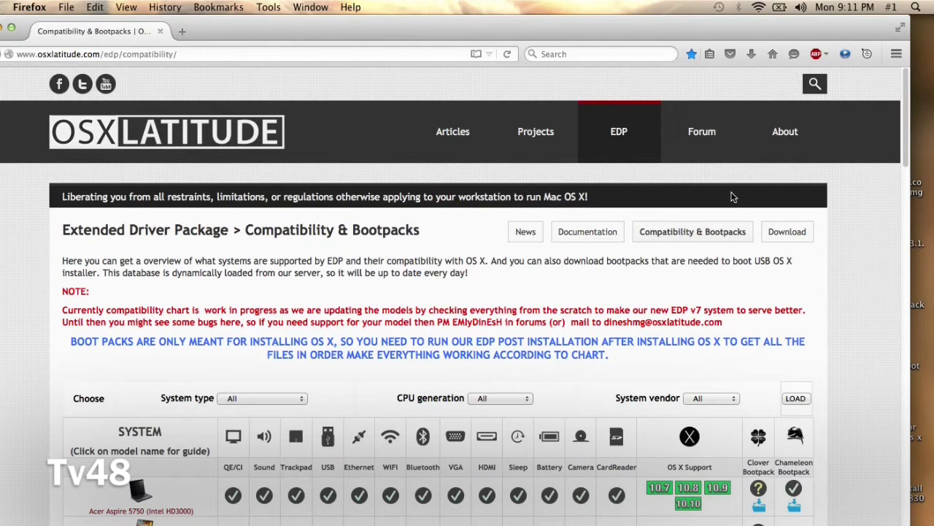
scroll(902, 139, "down", 3)
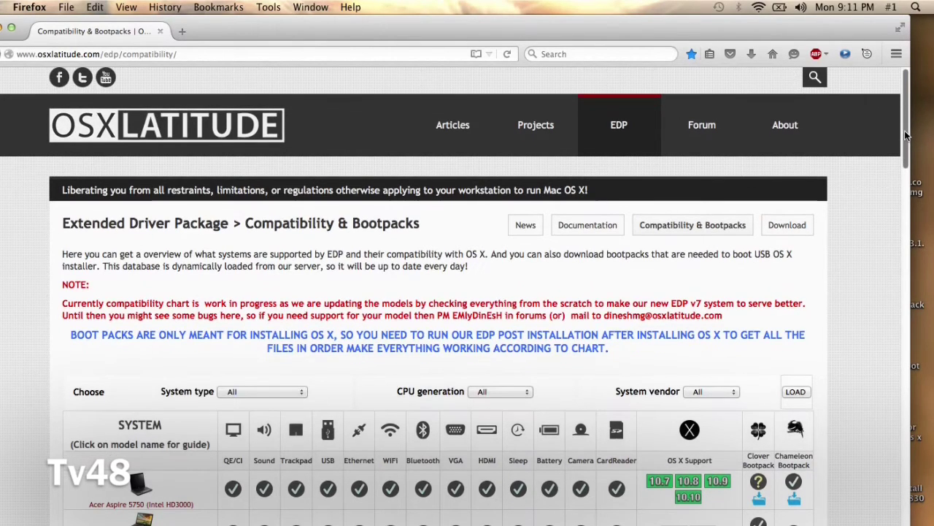
scroll(912, 153, "down", 2)
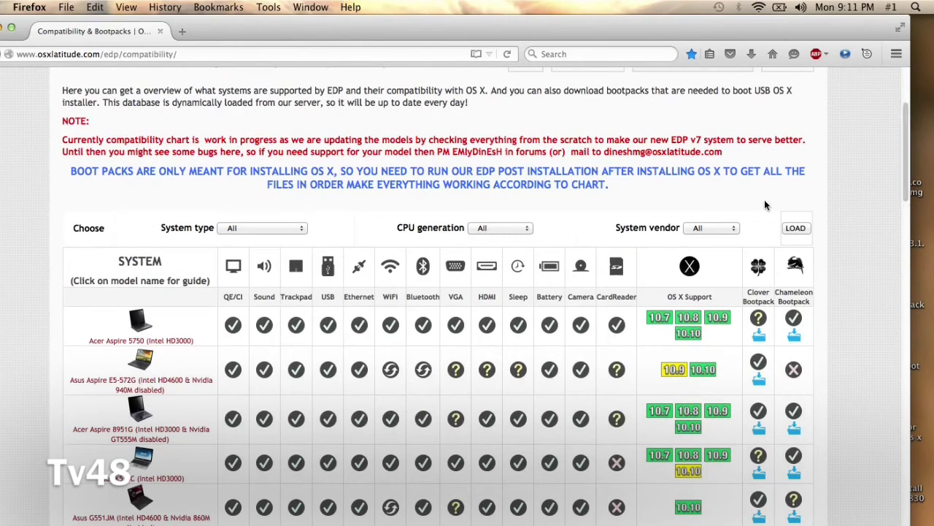
left_click(728, 233)
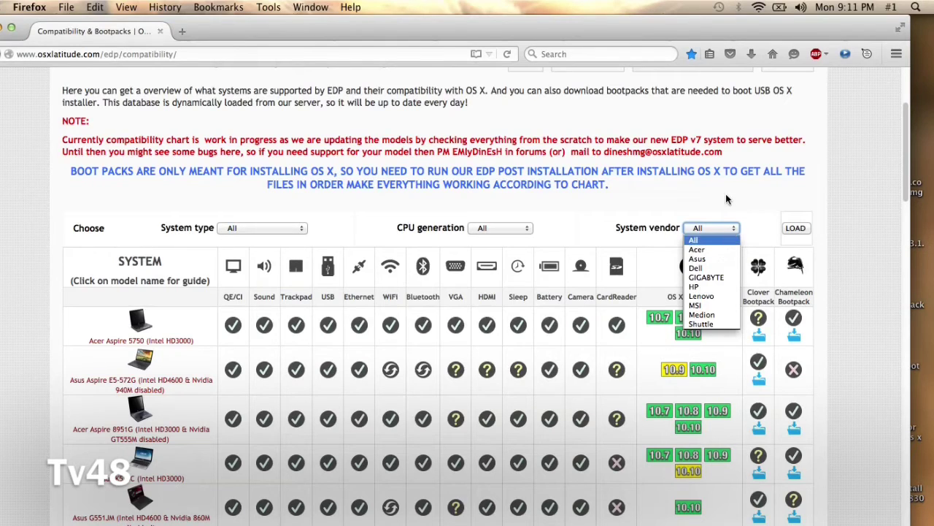
Step: Filter the bootpack chart to Dell and scroll down to the Latitude D830 rows
left_click(708, 268)
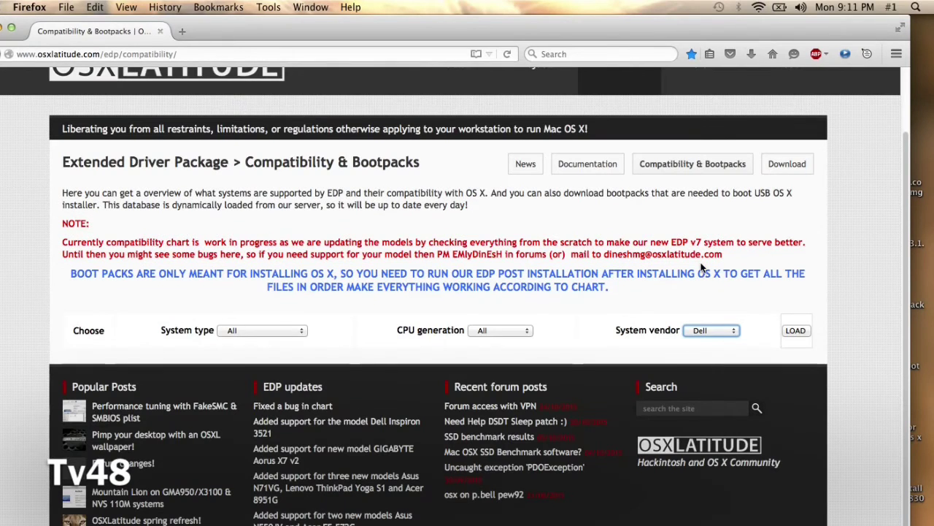
left_click(803, 331)
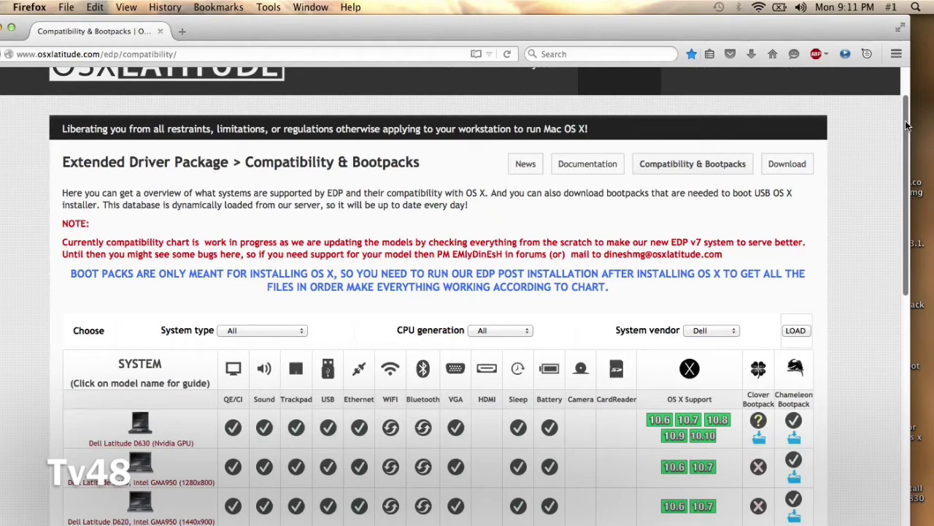
scroll(905, 126, "down", 6)
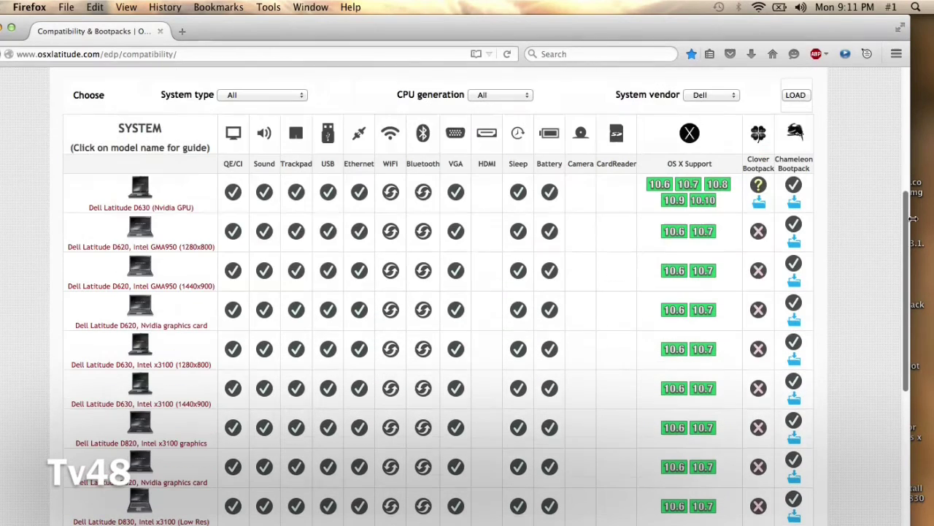
scroll(913, 248, "down", 2)
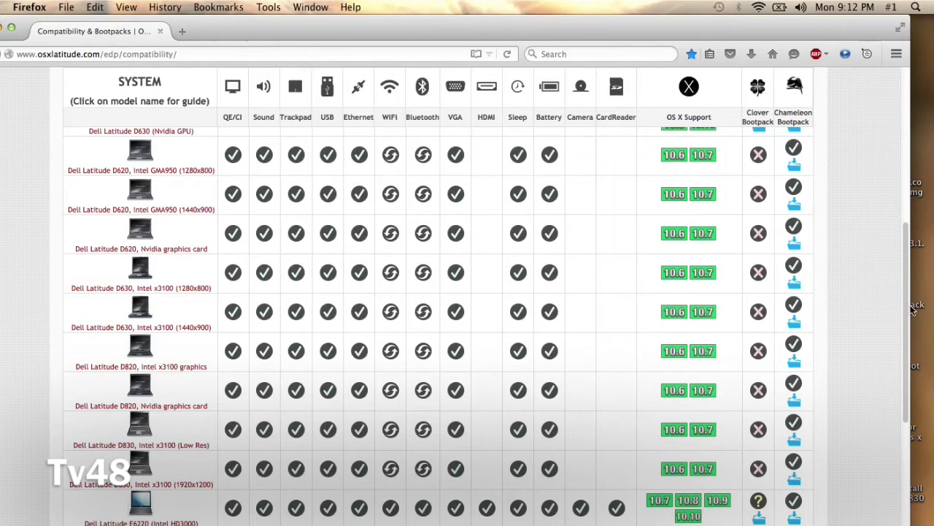
scroll(907, 365, "down", 3)
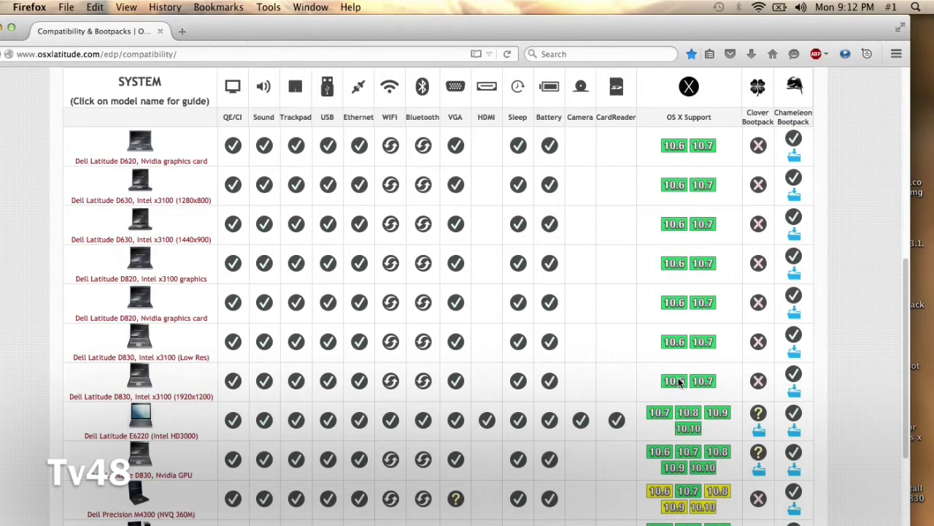
Step: Start the D830 (1920x1200) Chameleon bootpack download, cancel its prompt, and minimize Firefox
left_click(795, 393)
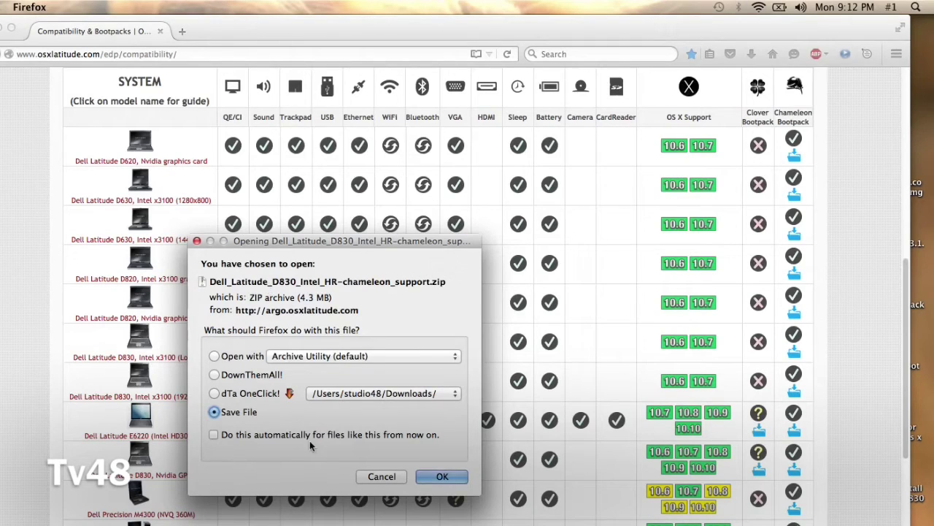
left_click(369, 482)
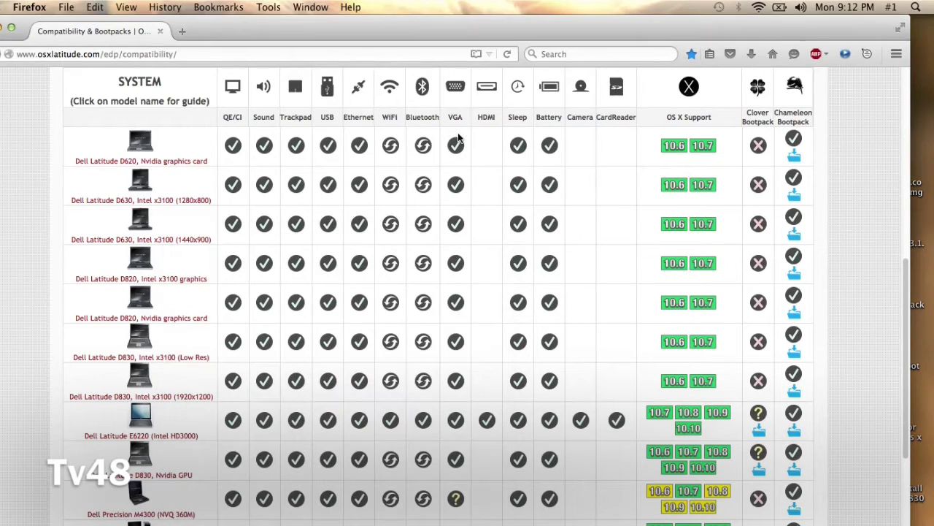
left_click(5, 27)
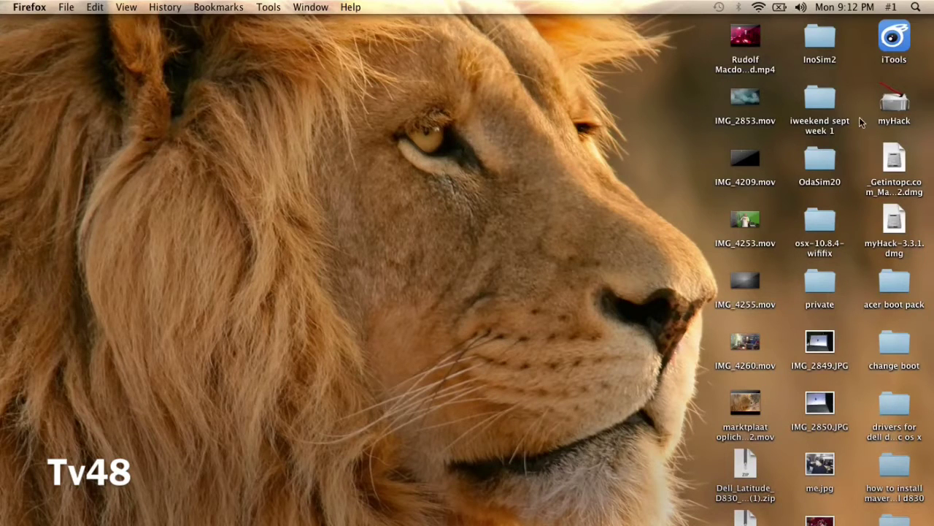
left_click(825, 285)
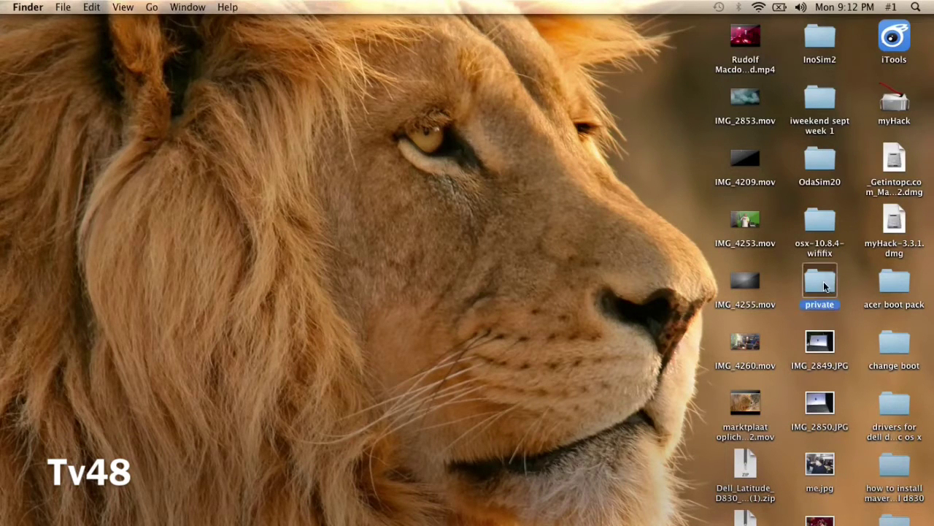
double_click(825, 285)
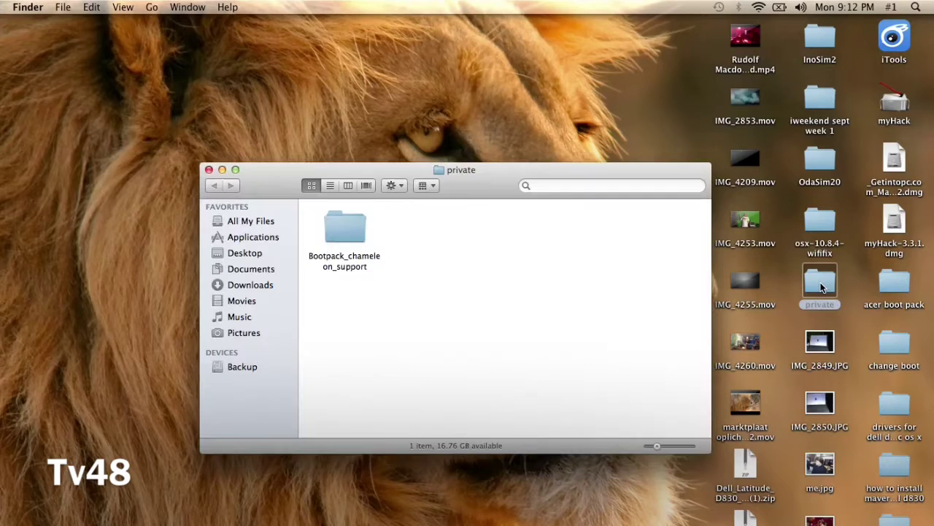
left_click(335, 221)
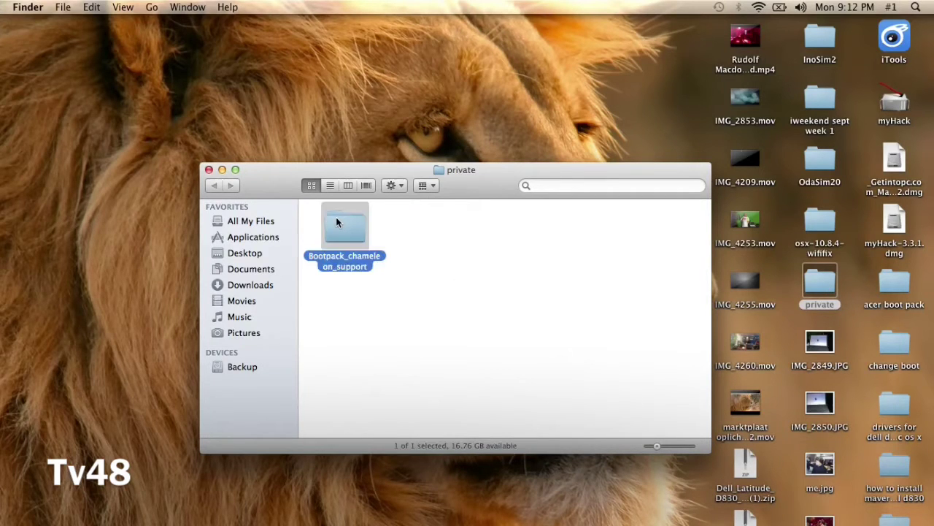
double_click(336, 222)
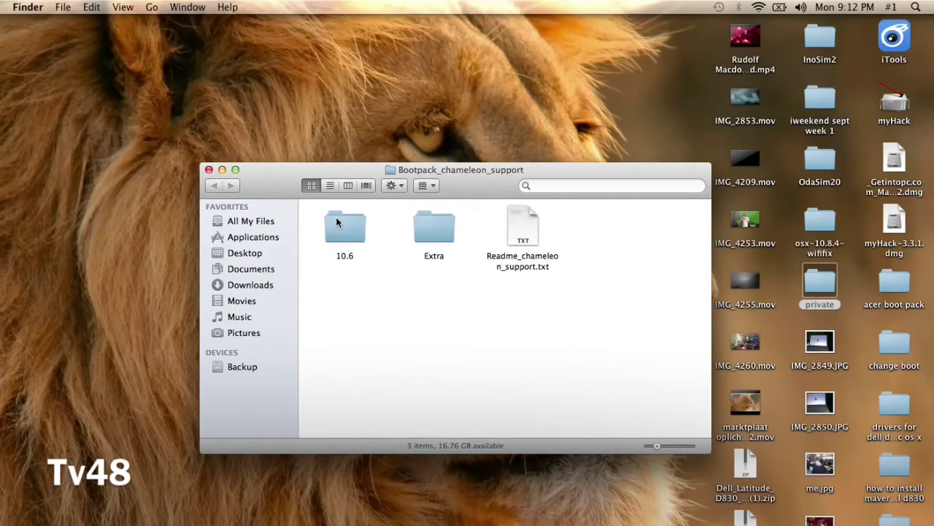
double_click(420, 234)
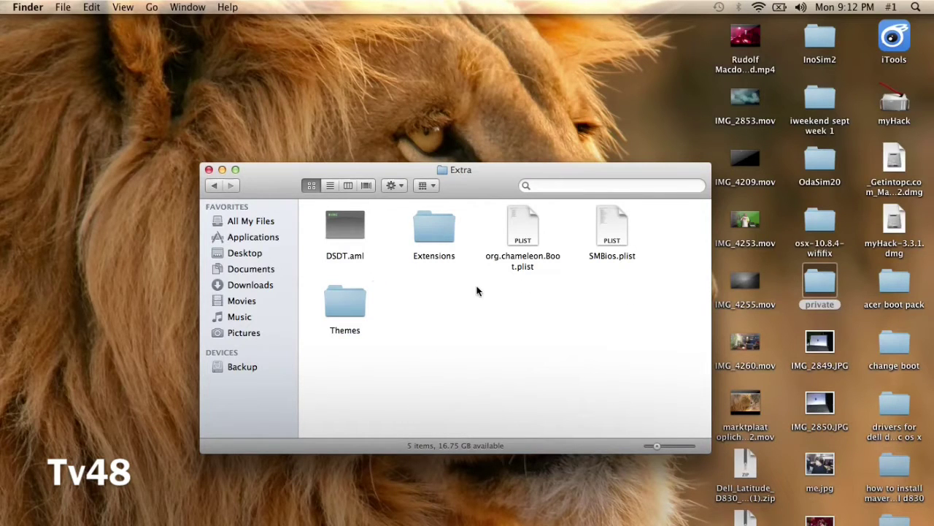
double_click(433, 227)
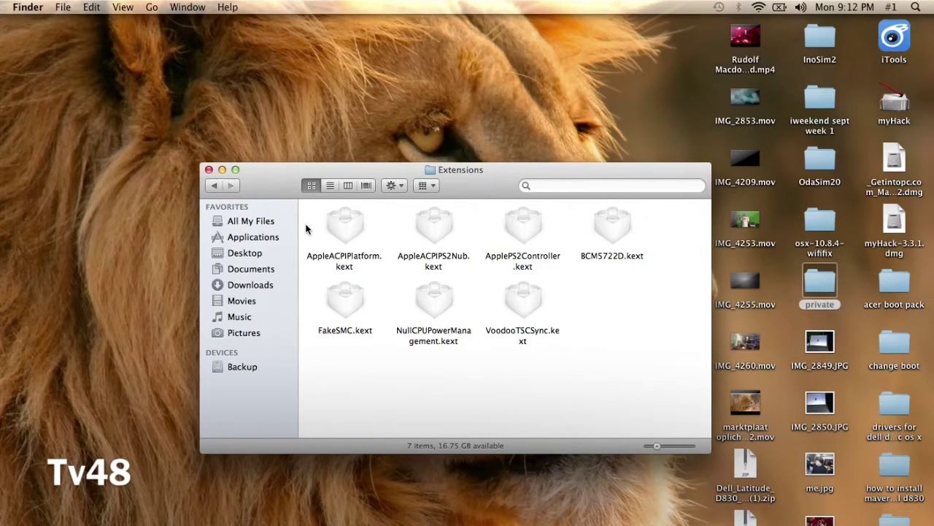
double_click(214, 185)
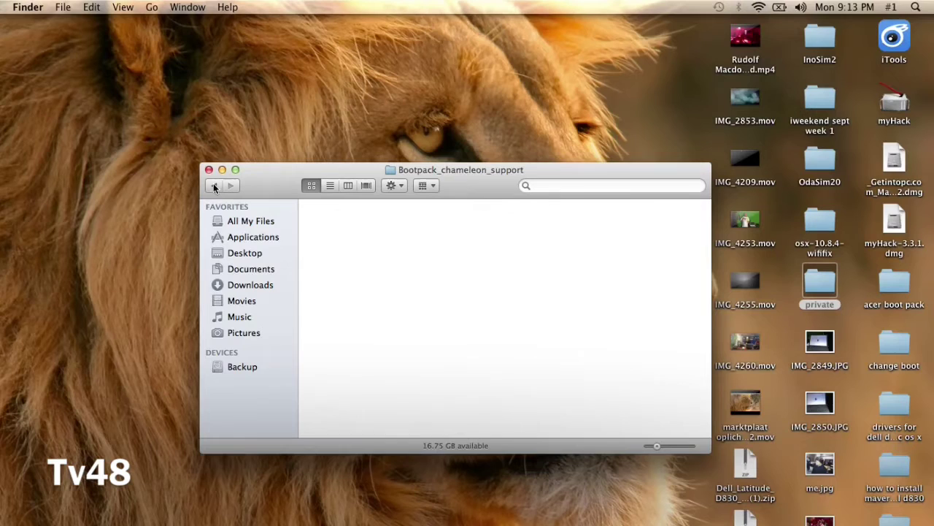
left_click(208, 169)
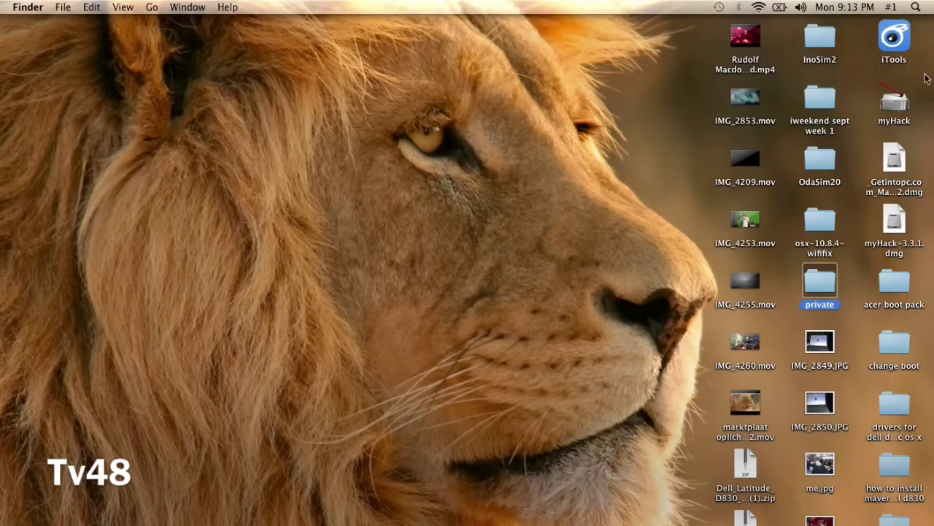
Step: Select myHack, cancel its password prompt, and quit the app
left_click(890, 107)
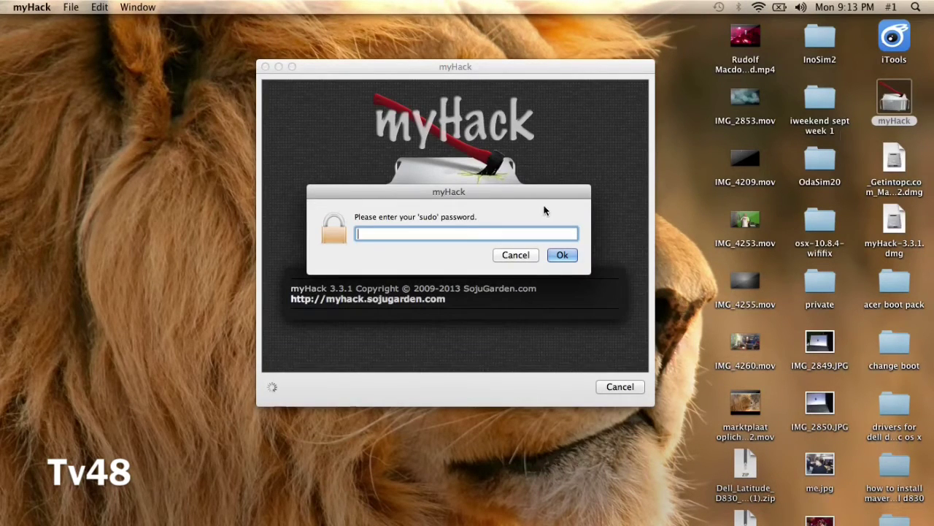
left_click(513, 256)
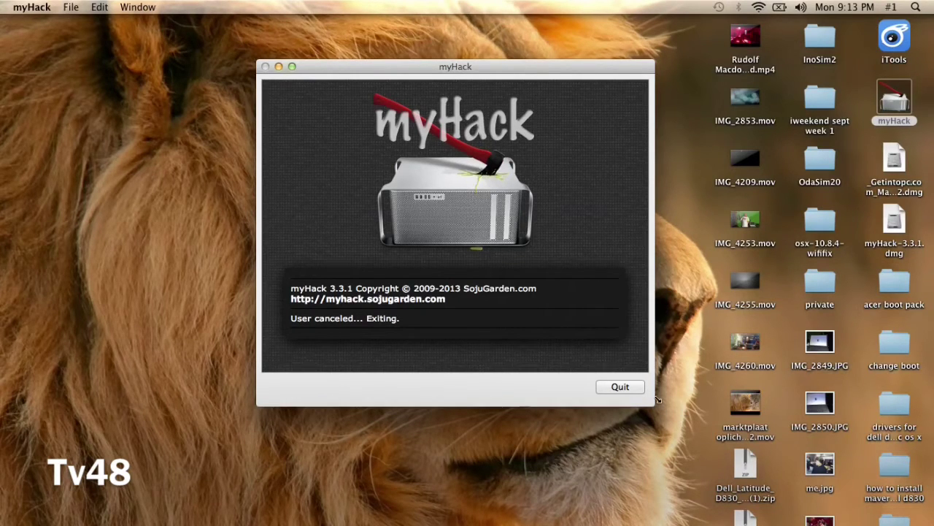
left_click(627, 386)
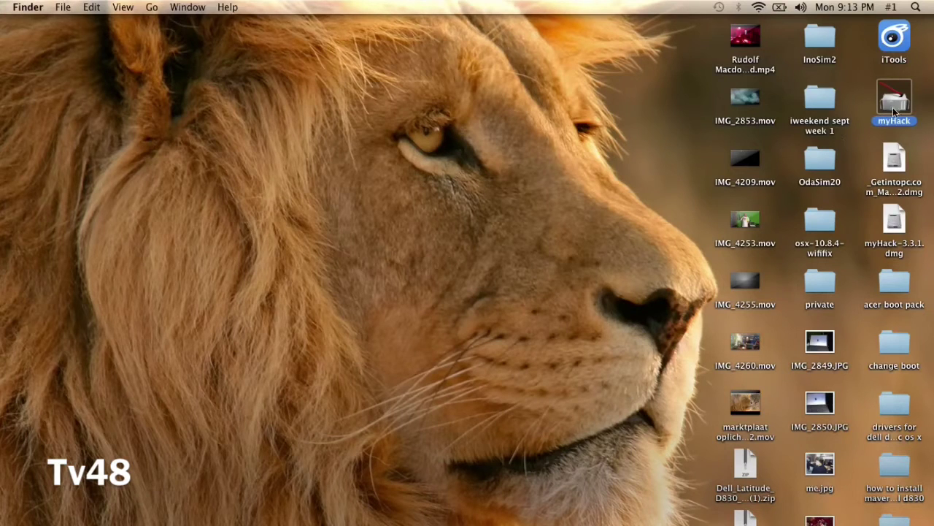
Step: Relaunch myHack and authenticate with the sudo password
key("super+o")
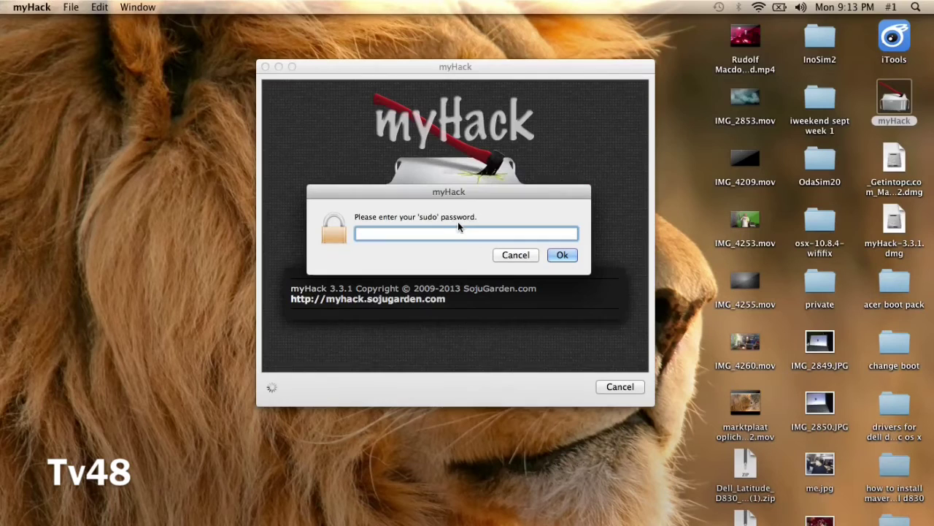
type("••••••")
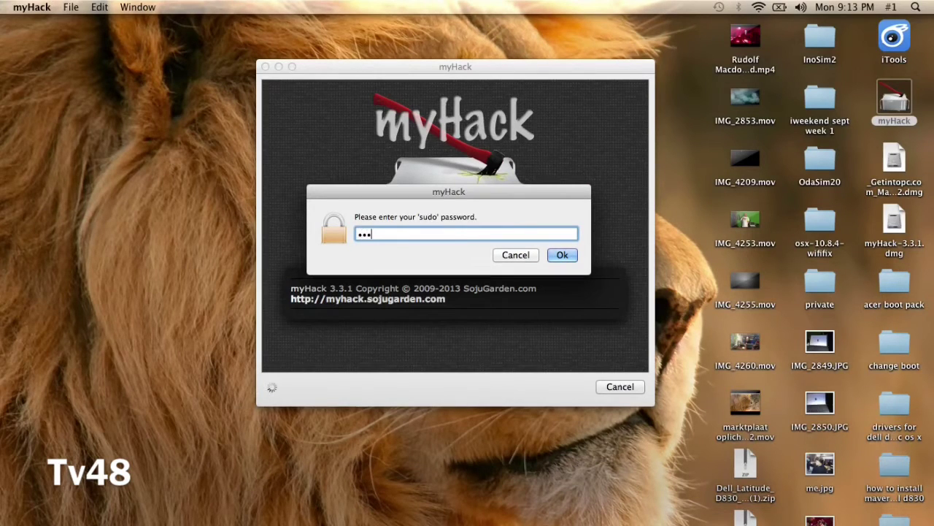
left_click(561, 254)
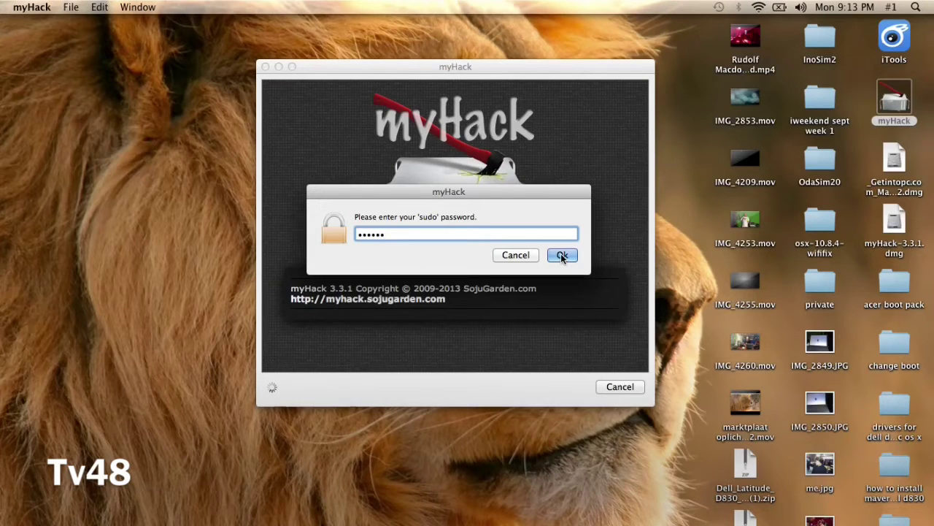
left_click(558, 256)
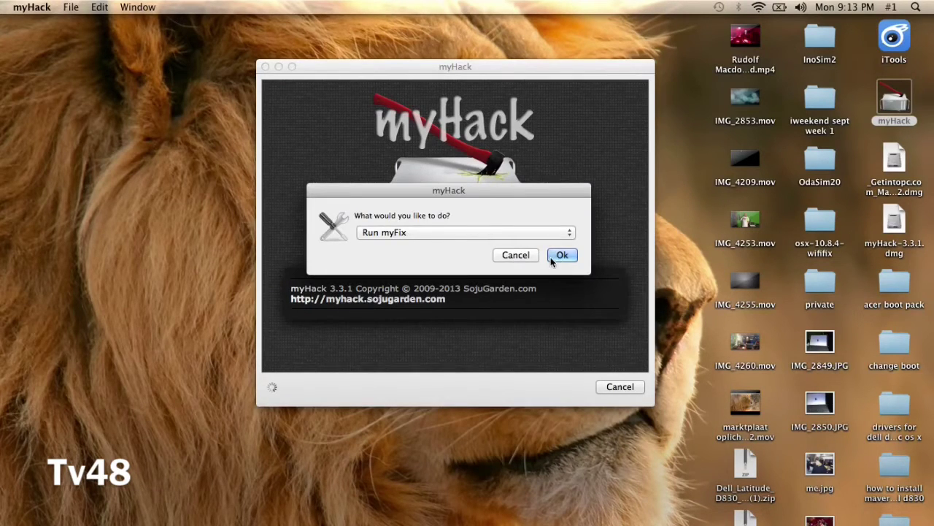
Step: Choose Create OS X Installer as the task, then select Create OS X 10.7 Install Disk
left_click(501, 235)
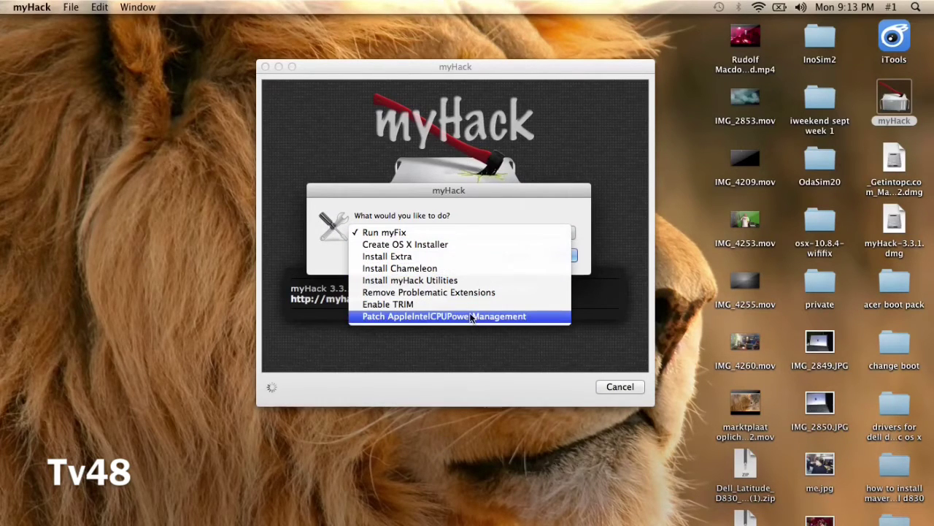
left_click(509, 212)
left_click(492, 236)
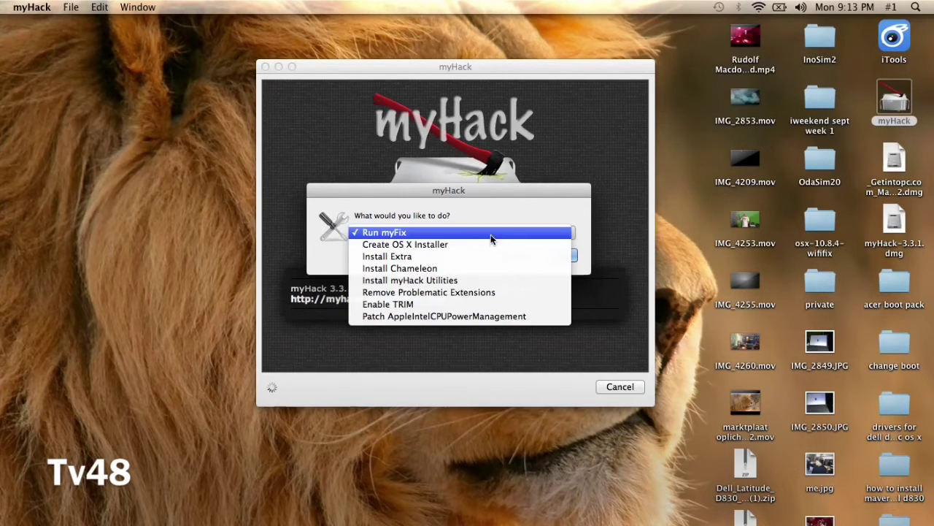
left_click(489, 234)
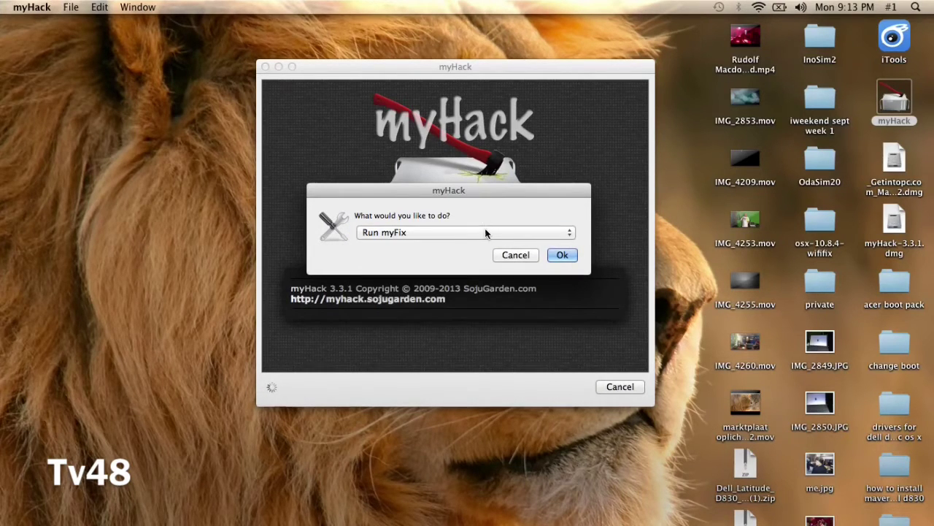
left_click(485, 232)
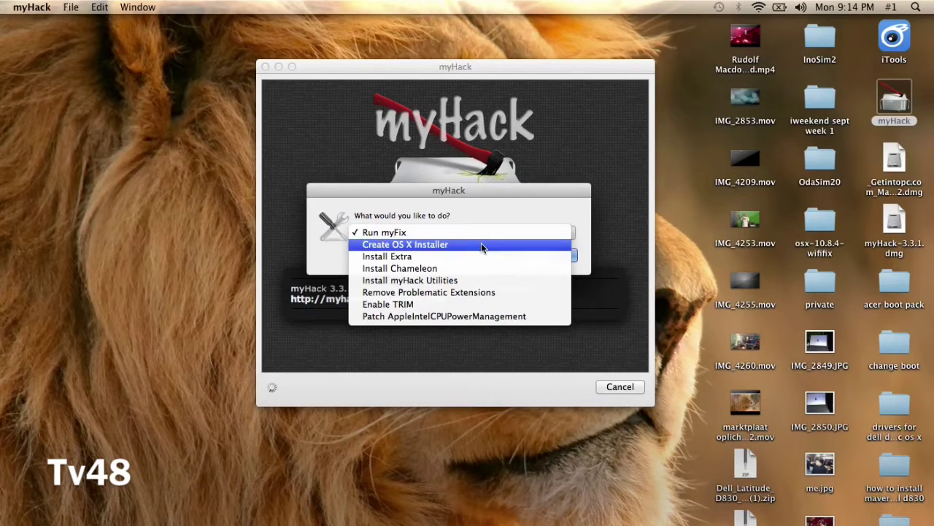
left_click(481, 243)
left_click(561, 257)
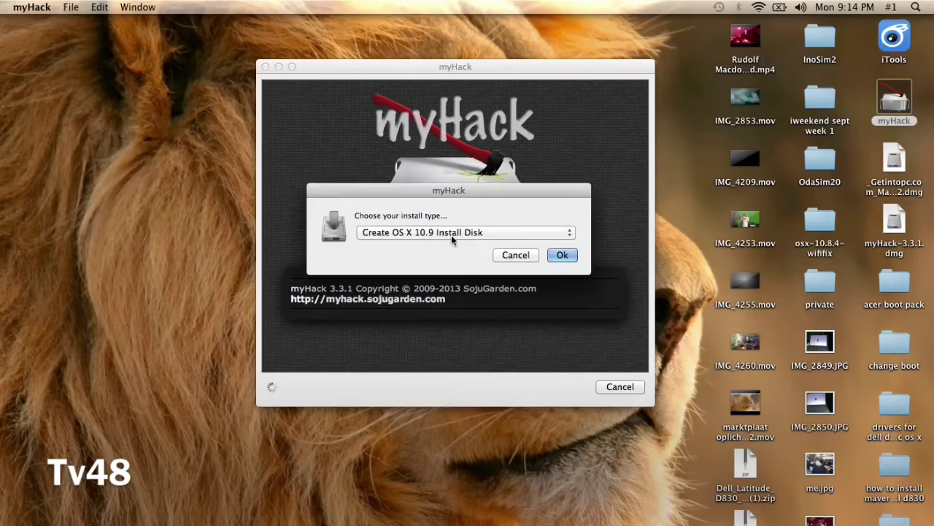
left_click(455, 234)
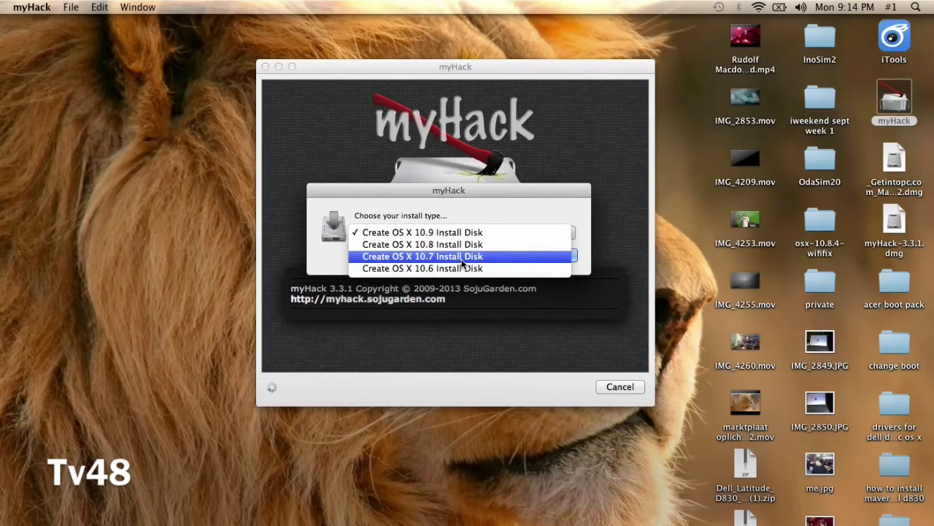
left_click(462, 260)
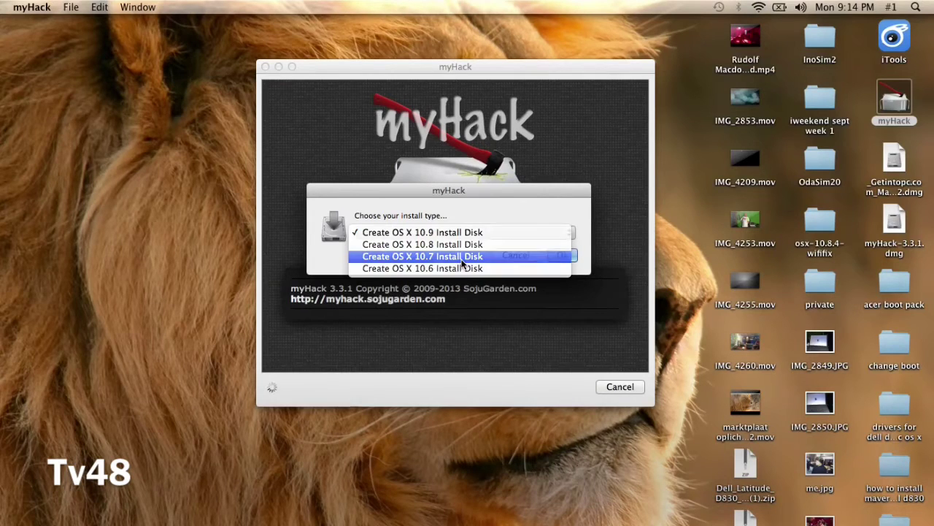
Step: Confirm the 10.7 install type and set /Volumes/snow as the target volume
left_click(556, 256)
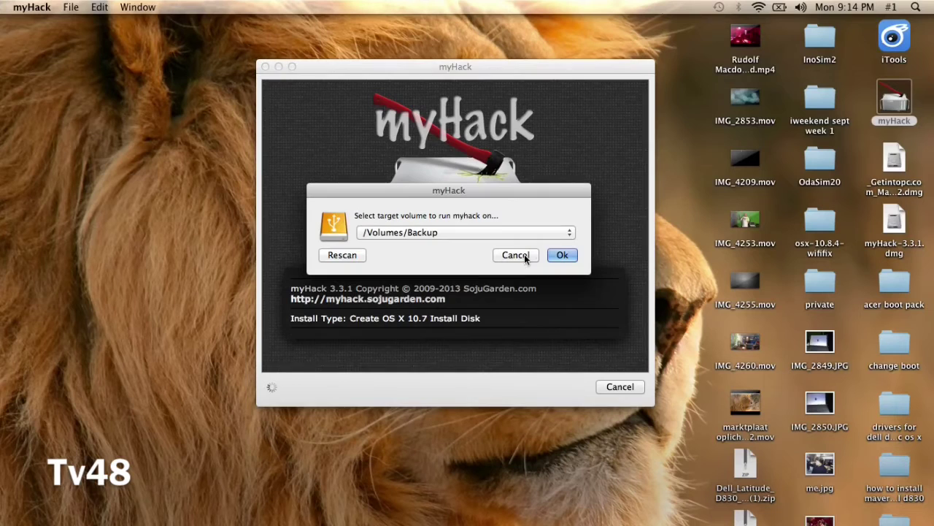
left_click(466, 231)
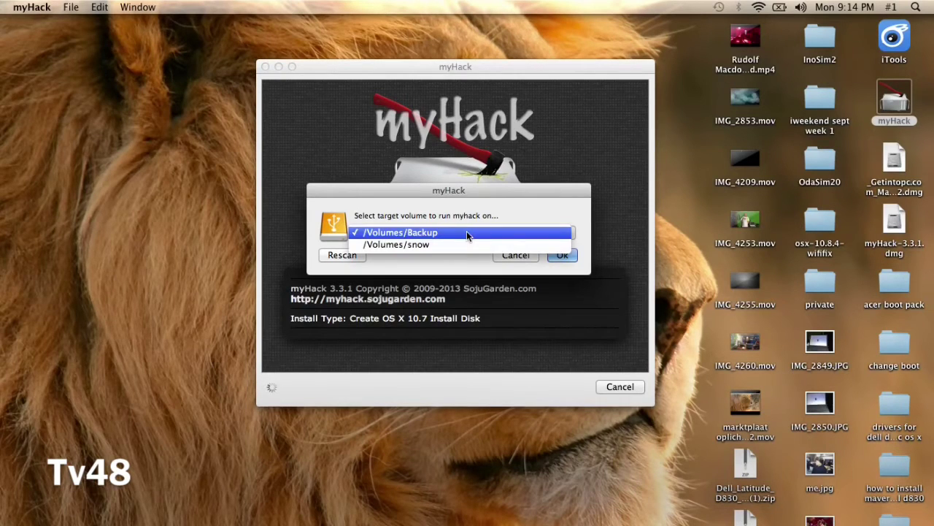
left_click(461, 245)
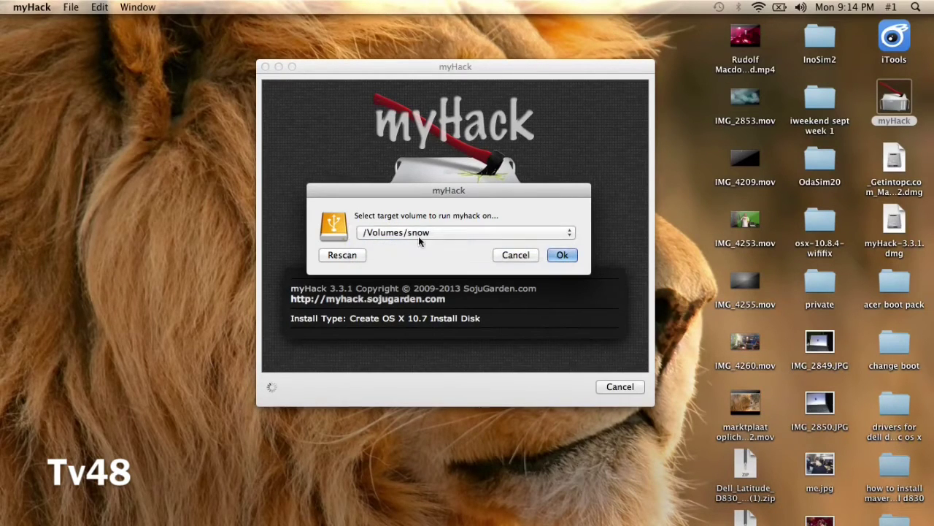
left_click(562, 257)
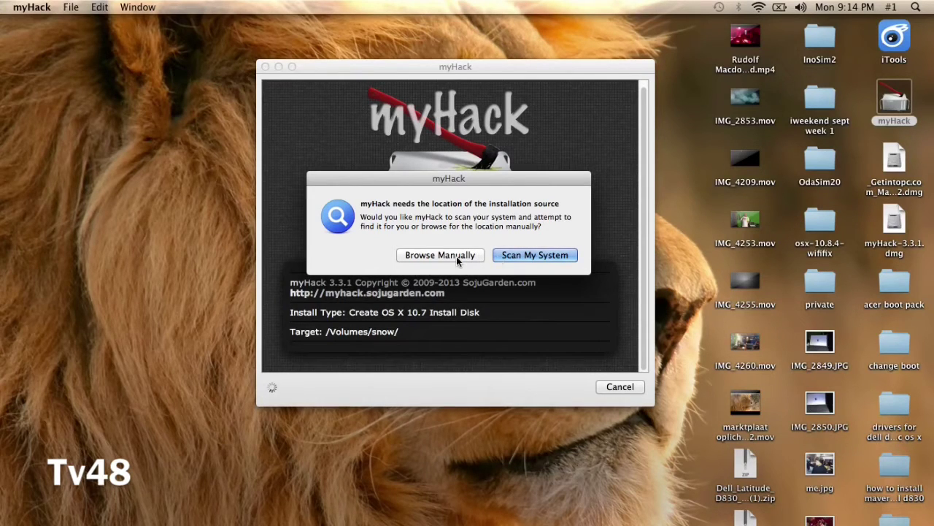
Step: Dismiss the installation source question, quit myHack, and relaunch it with the sudo password
left_click(634, 387)
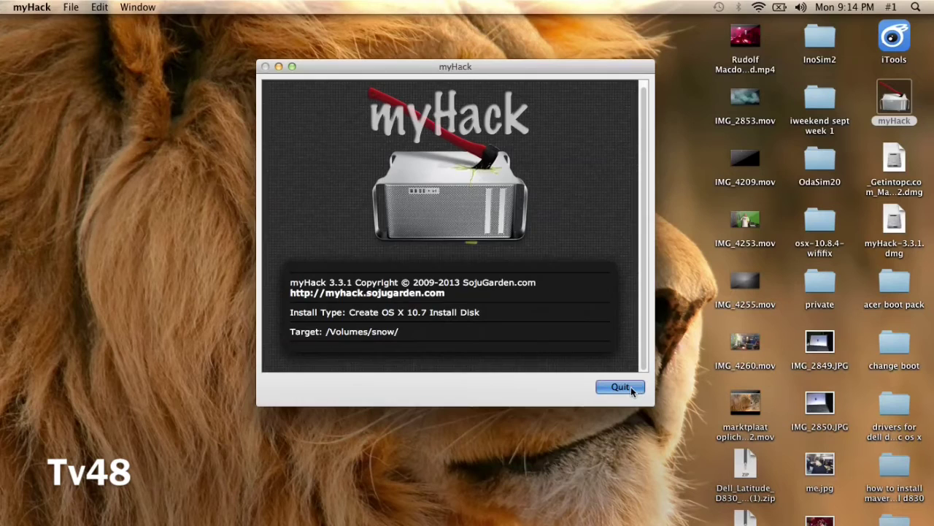
left_click(631, 386)
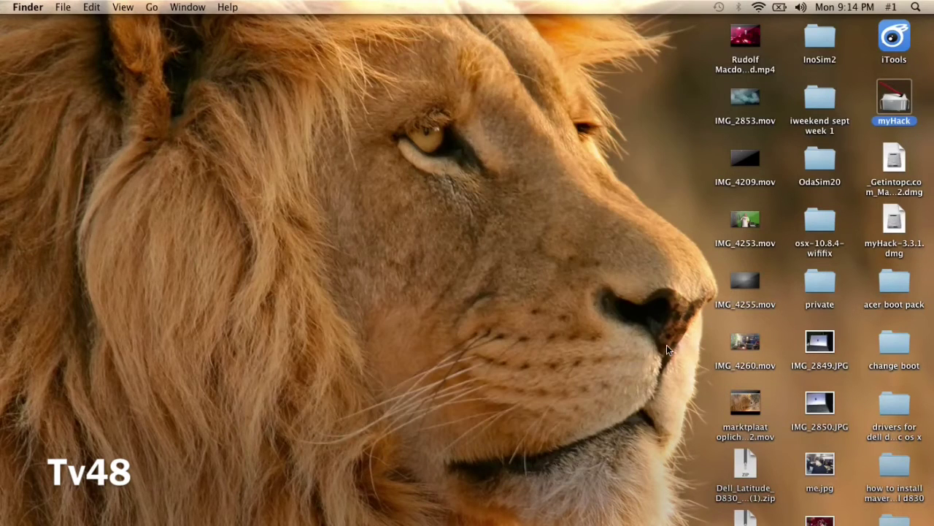
double_click(888, 94)
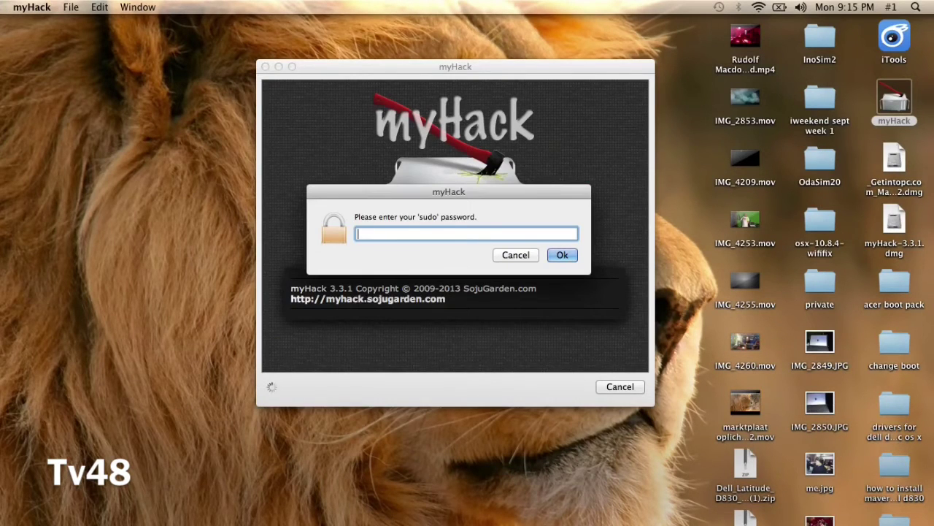
type("••••••")
key("Return")
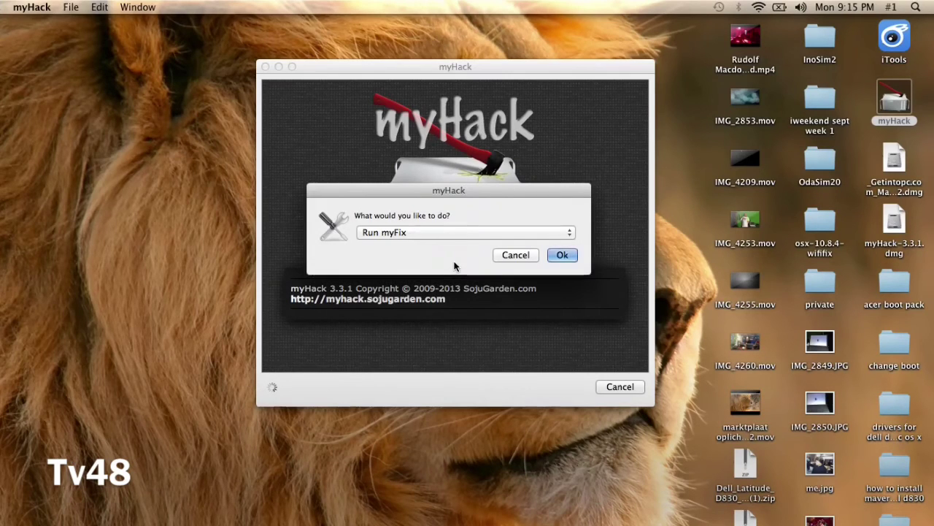
left_click(434, 233)
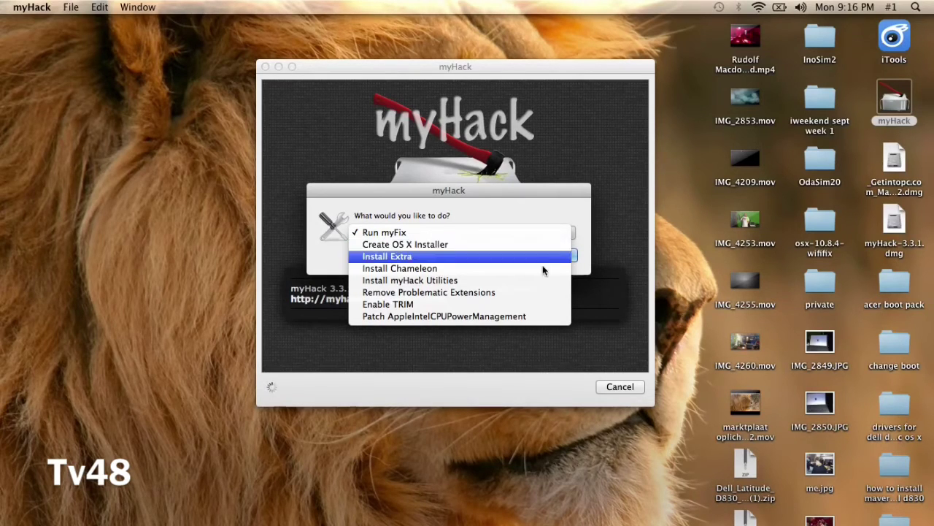
left_click(474, 145)
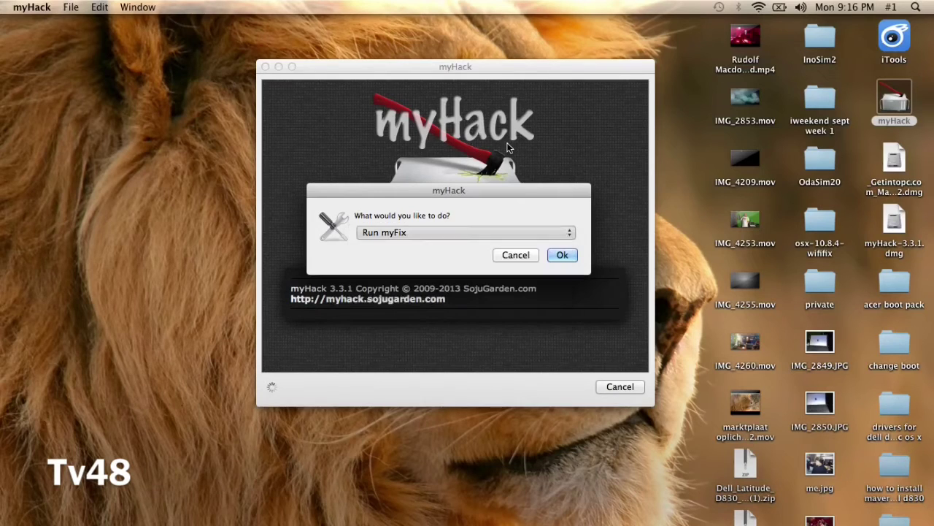
left_click(508, 148)
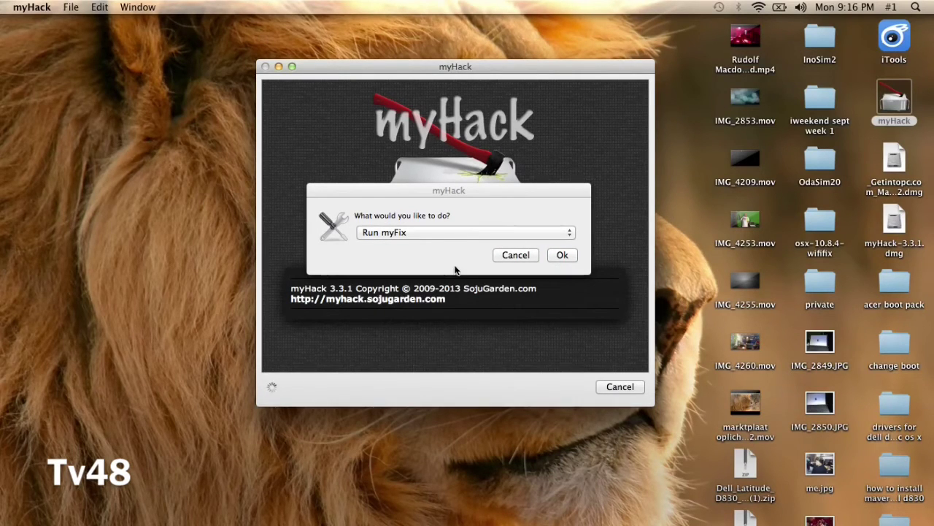
Step: Confirm Run myFix and choose /Volumes/snow as the target volume
left_click(562, 256)
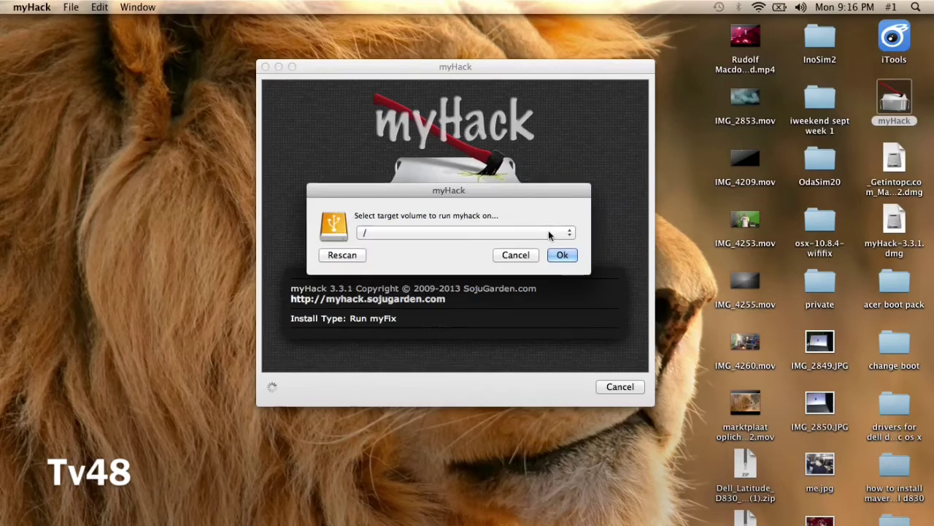
left_click(544, 232)
left_click(541, 255)
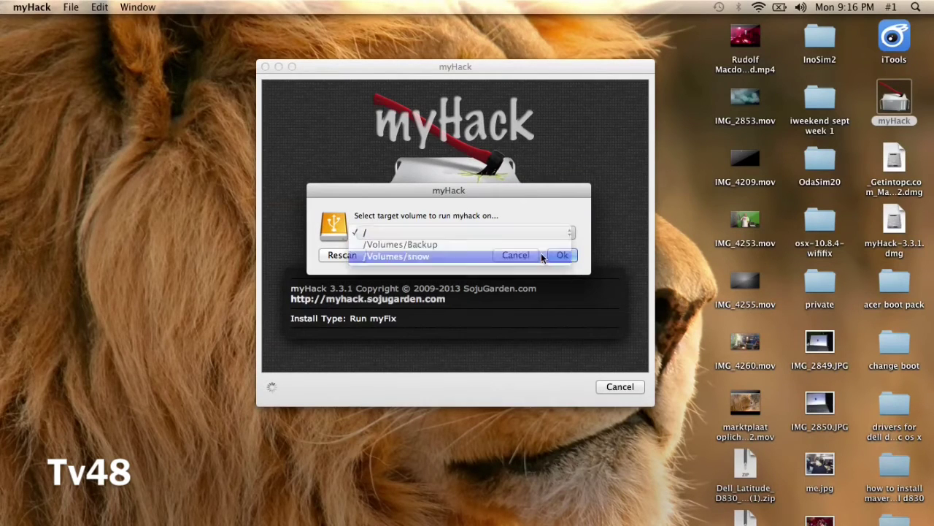
left_click(562, 256)
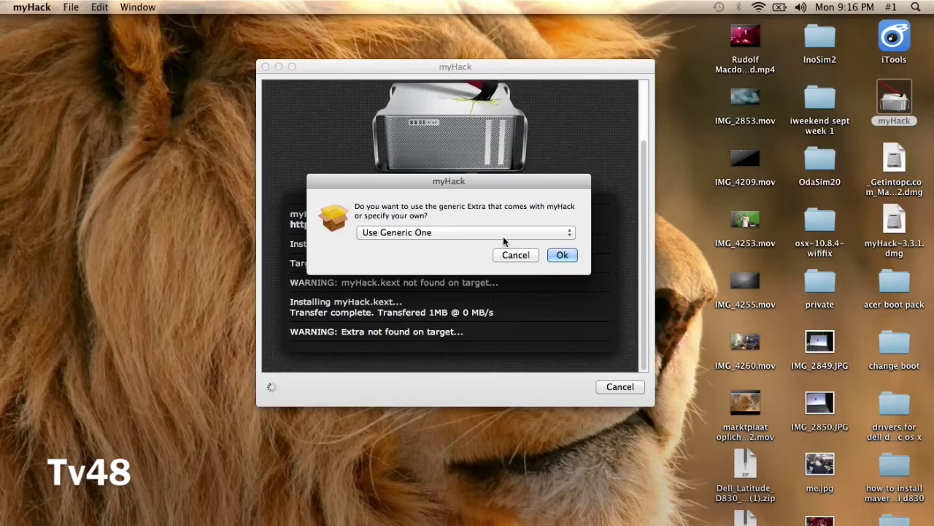
Step: Set the Extra option to Use My Own and confirm it
left_click(503, 233)
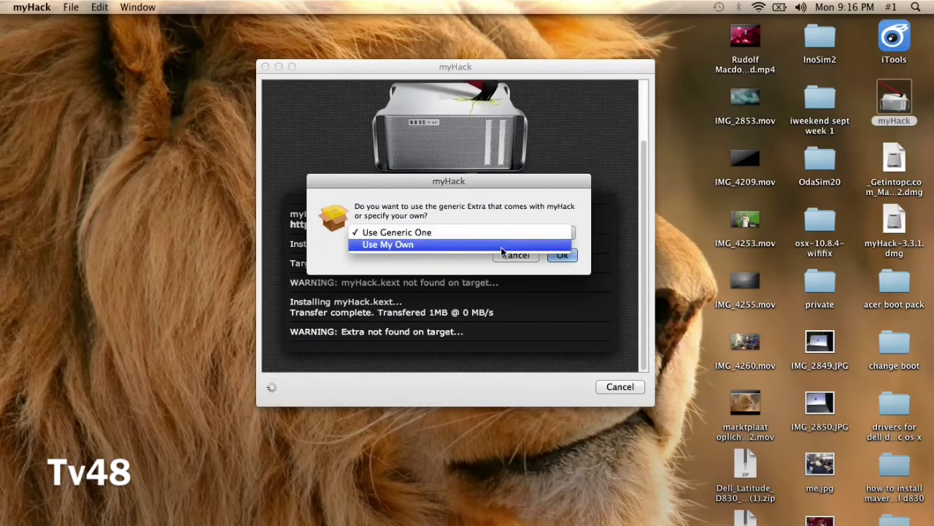
left_click(501, 247)
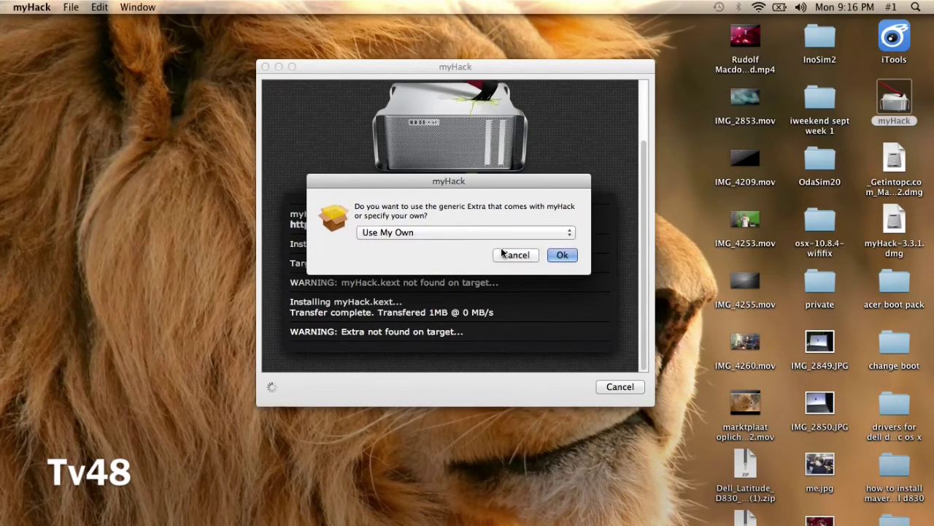
left_click(561, 255)
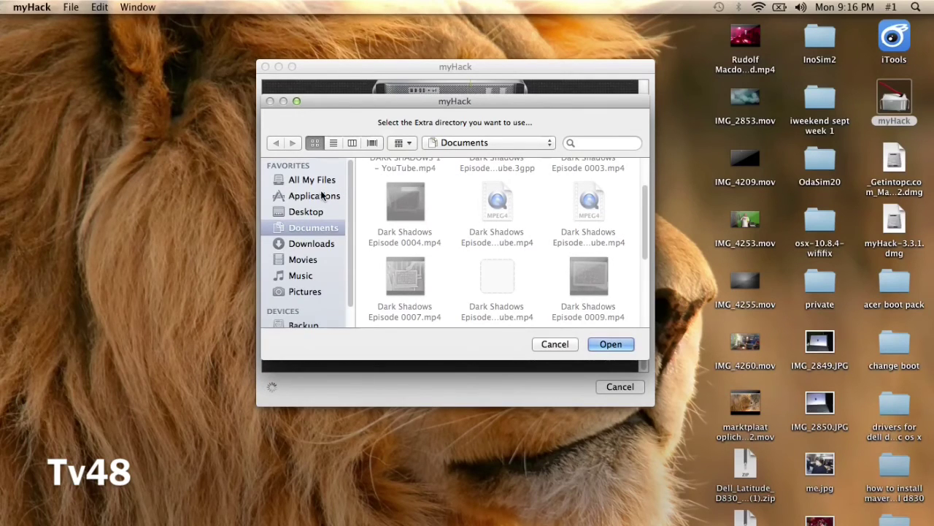
Step: Navigate to Desktop > private > Bootpack_chameleon_support and select its Extra folder
left_click(323, 211)
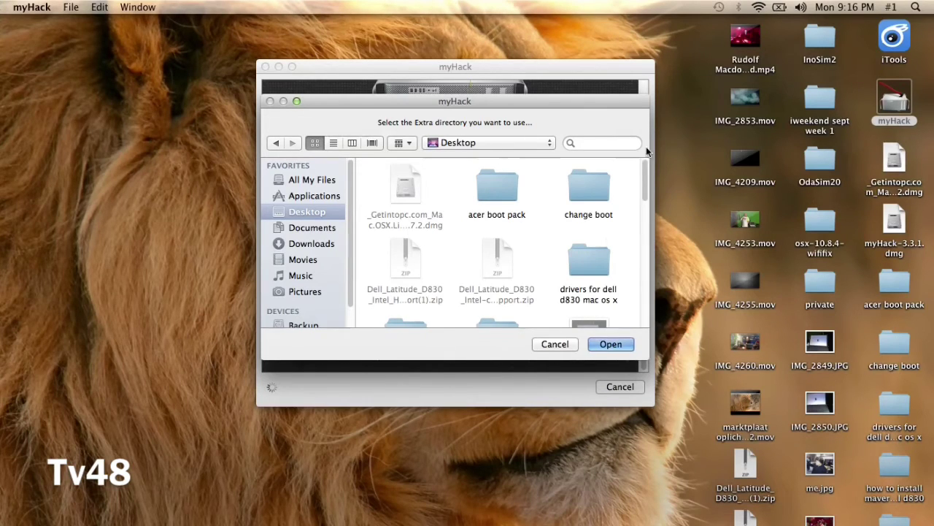
scroll(644, 186, "down", 3)
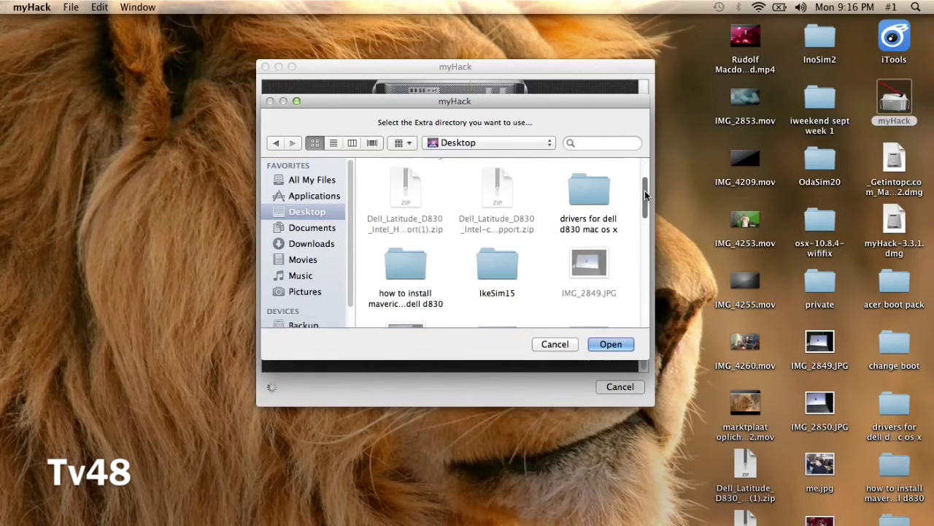
left_click_drag(645, 192, 645, 307)
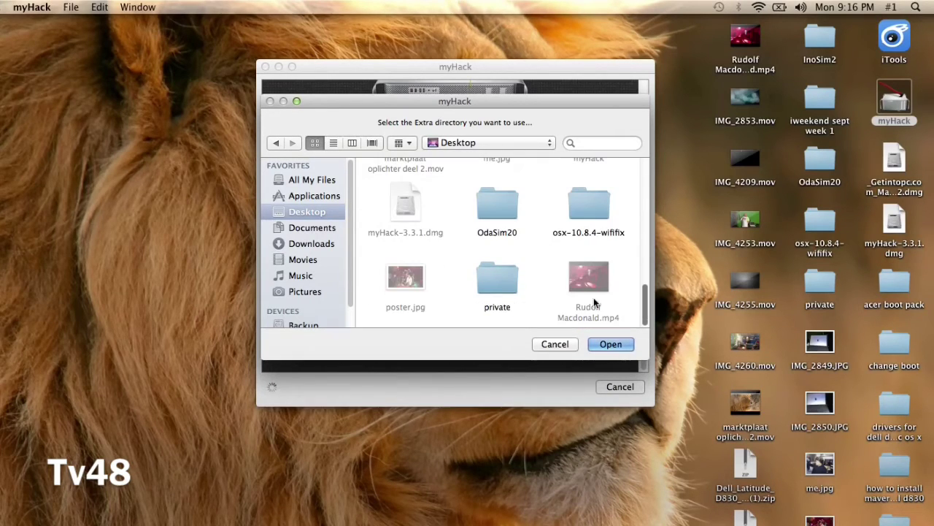
left_click(493, 283)
double_click(492, 283)
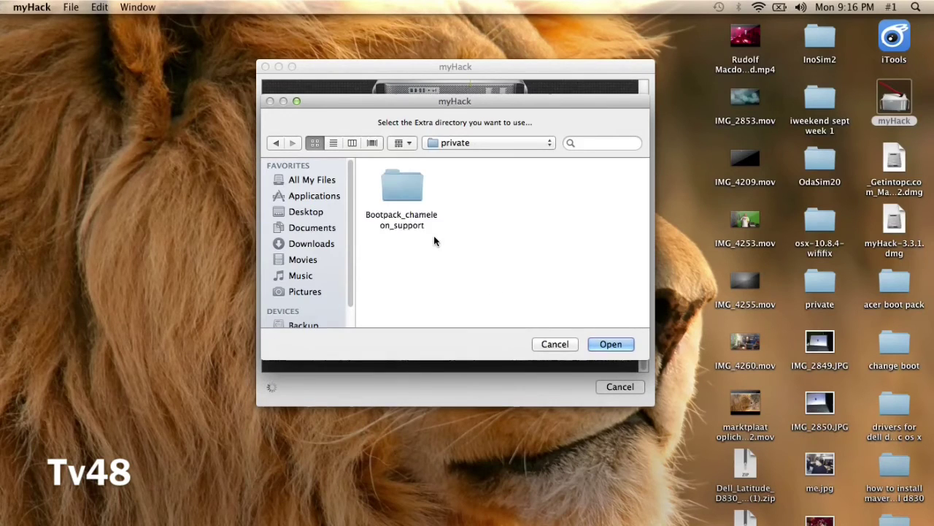
double_click(400, 191)
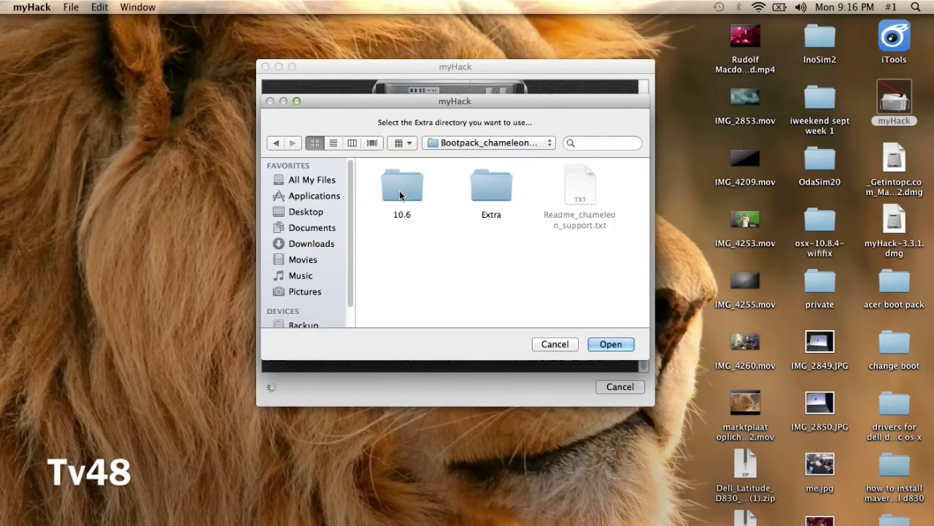
double_click(495, 178)
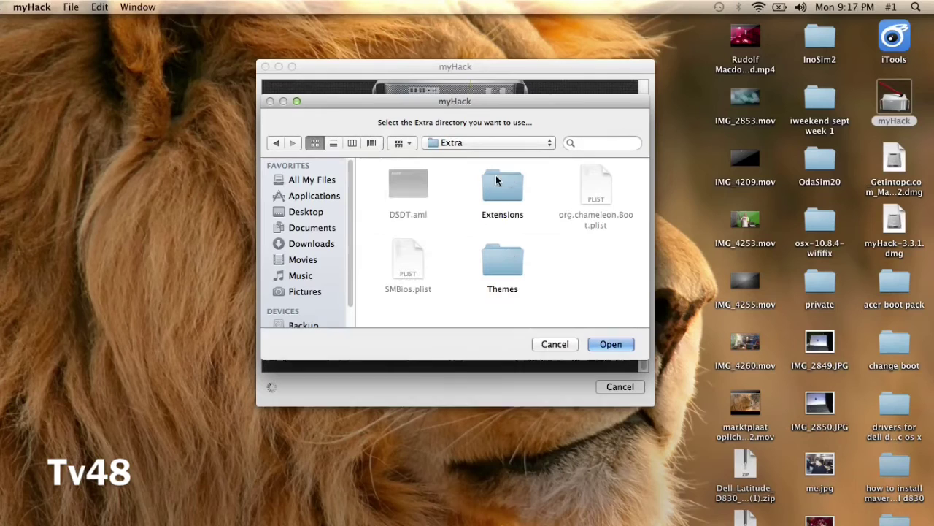
left_click(276, 143)
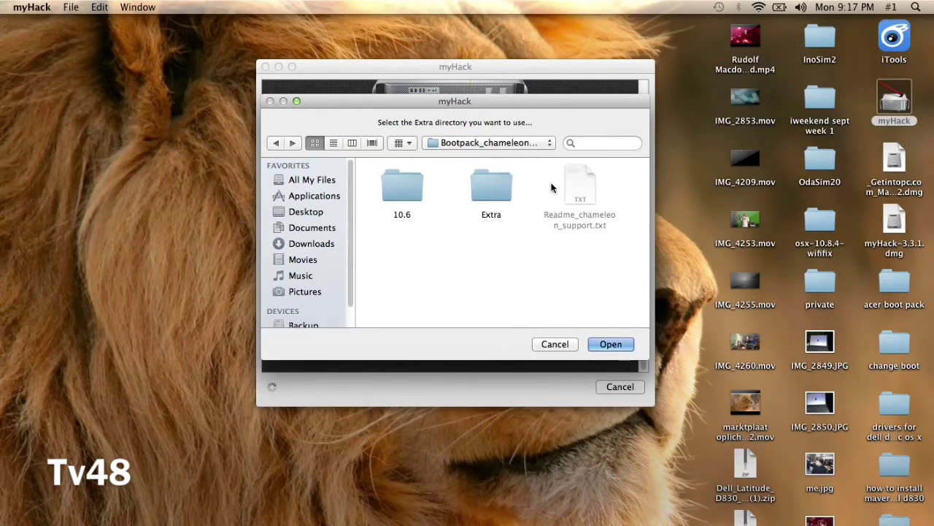
left_click(492, 185)
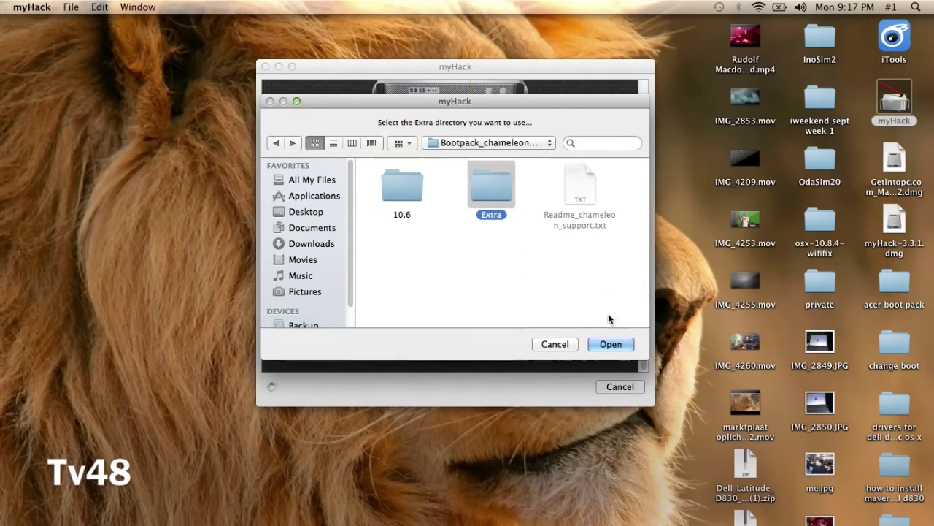
Step: Install the selected Extra onto /Volumes/snow, then quit myHack once it reaches 100%
left_click(620, 343)
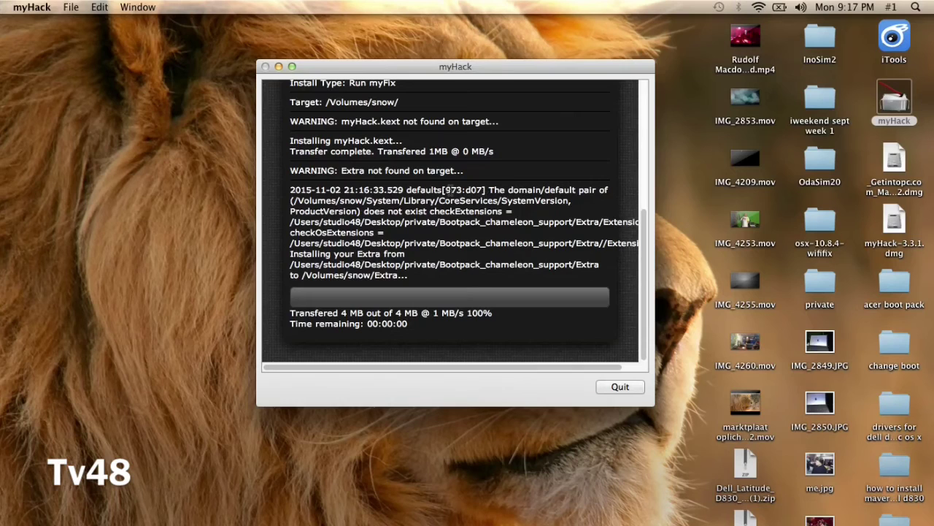
left_click(623, 387)
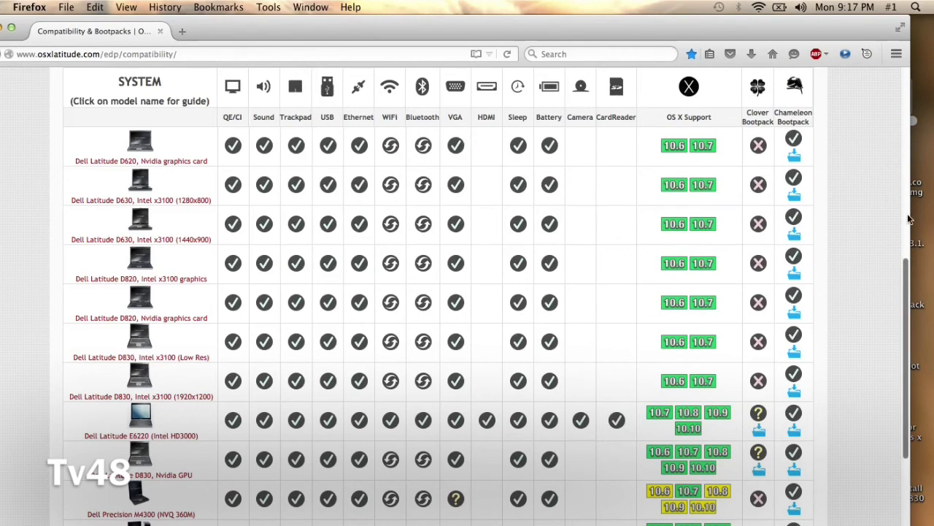
scroll(897, 202, "up", 5)
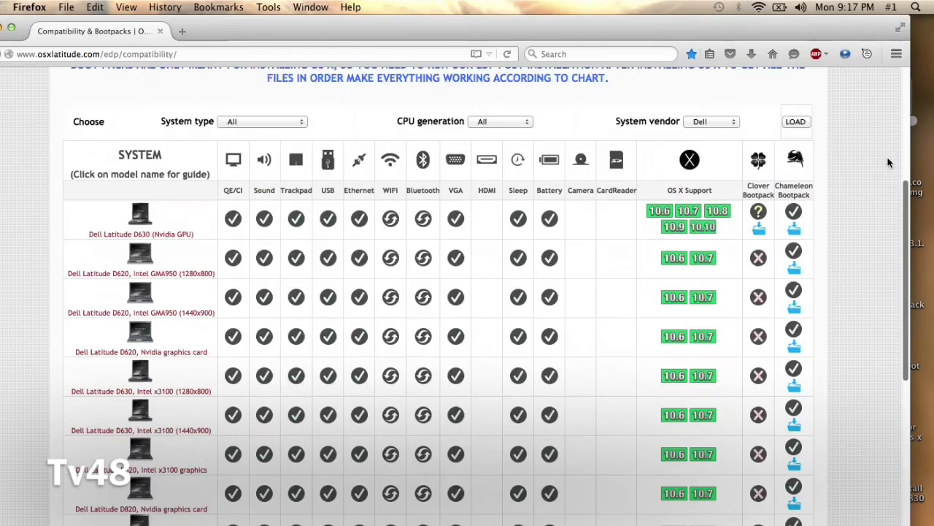
scroll(889, 162, "up", 6)
left_click(733, 350)
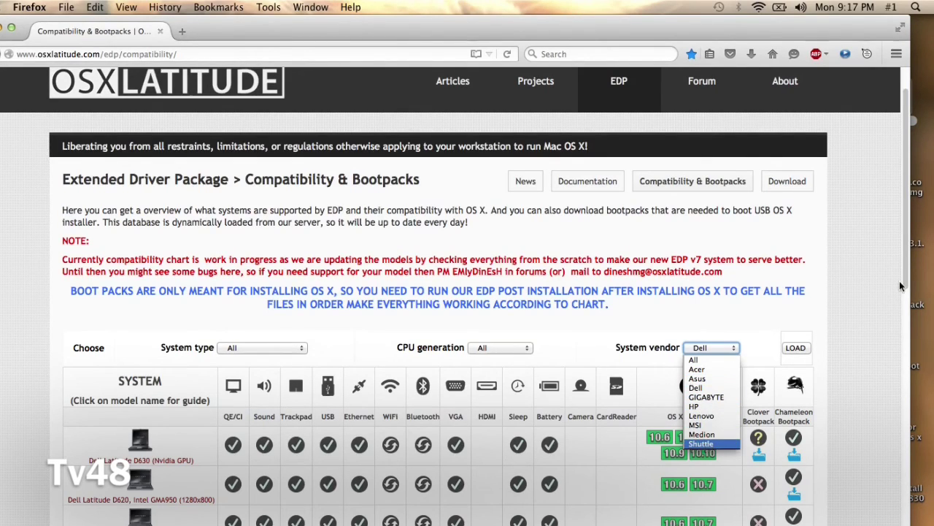
left_click(905, 181)
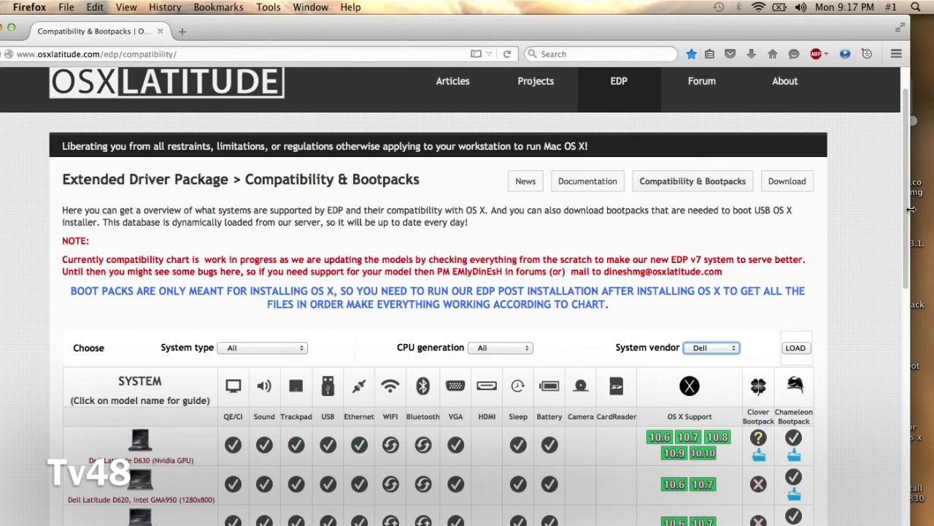
scroll(901, 292, "down", 5)
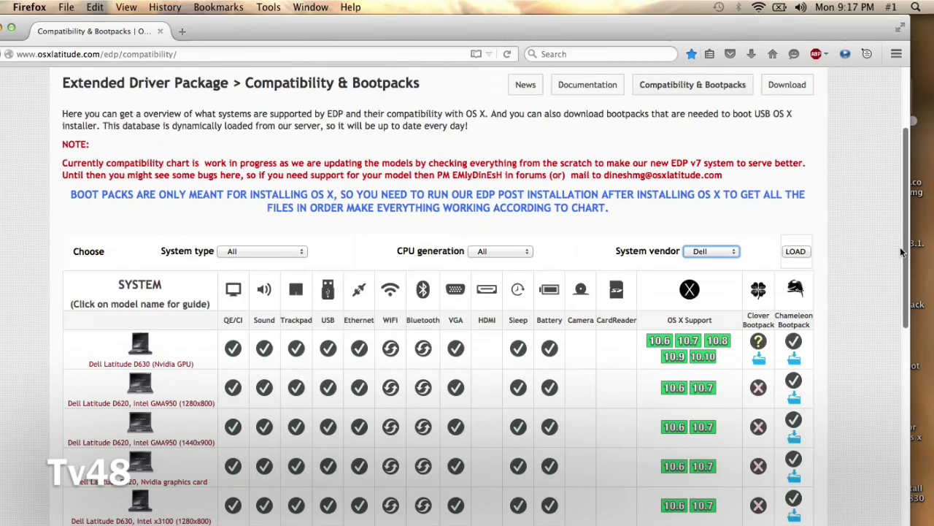
scroll(899, 302, "down", 5)
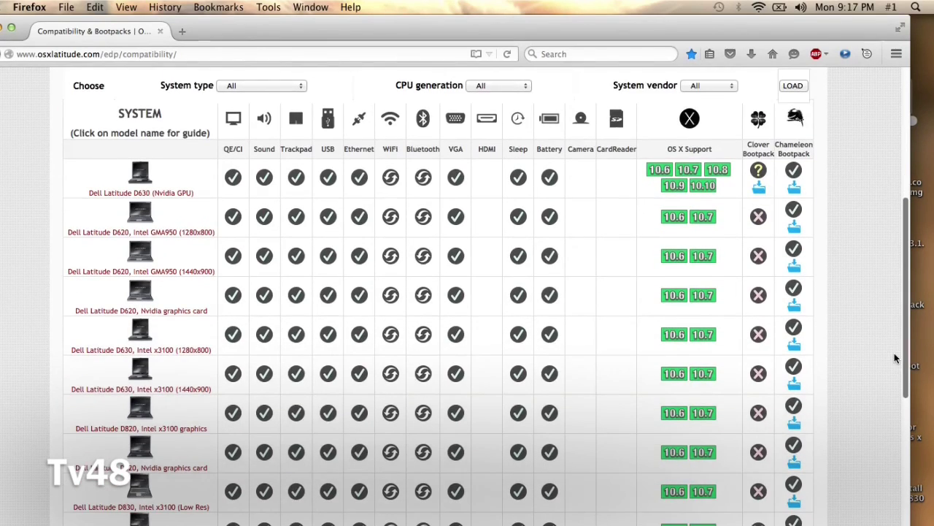
scroll(896, 371, "down", 5)
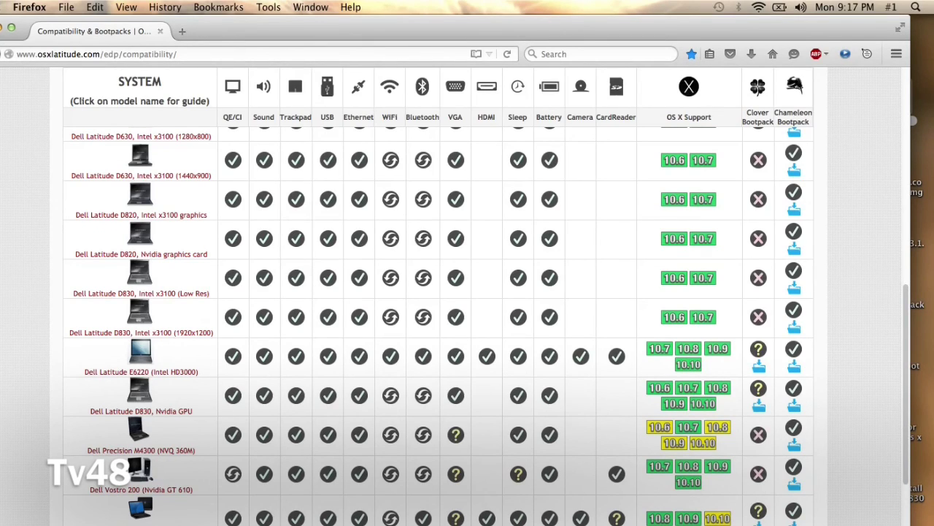
key("super+Tab")
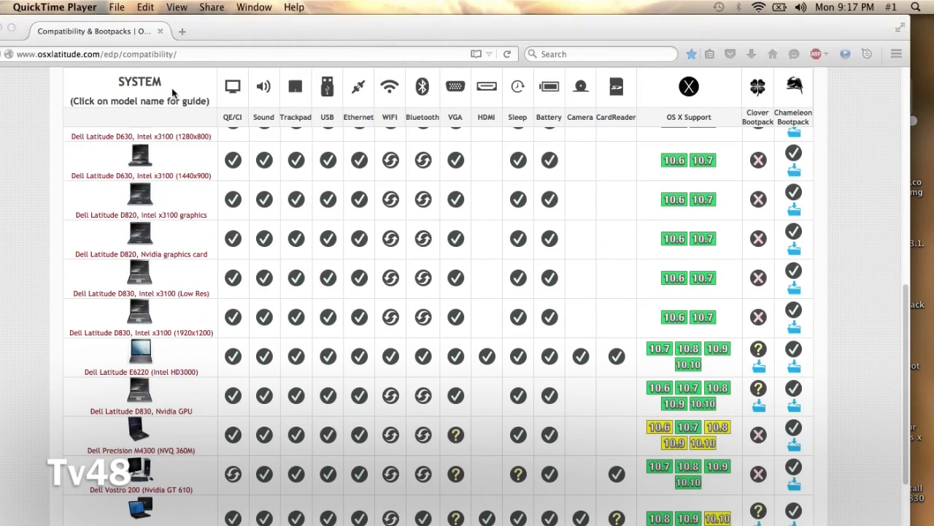